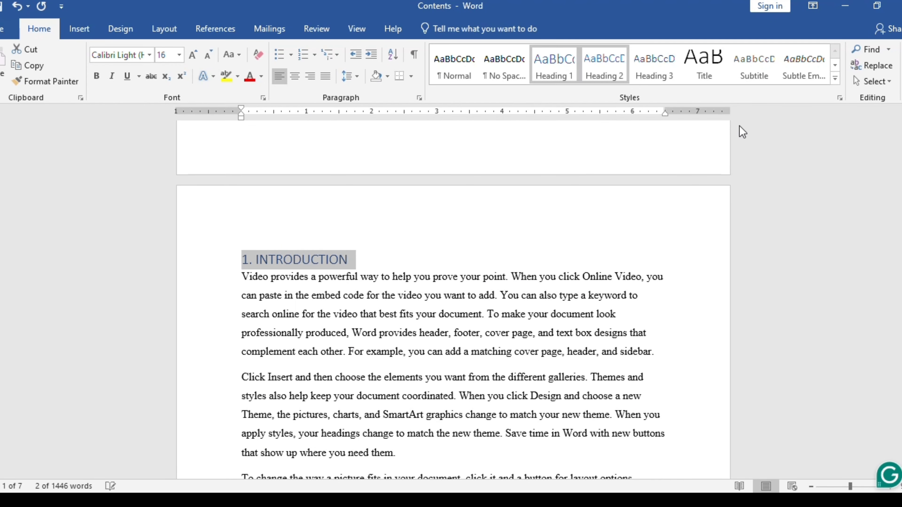
Step: Apply Heading 1 to "2.MATERIALS AND METHODS" and Heading 2 to "2.1 Identification Of Problem"
drag(901, 176, 901, 211)
scroll(348, 319, down, 1)
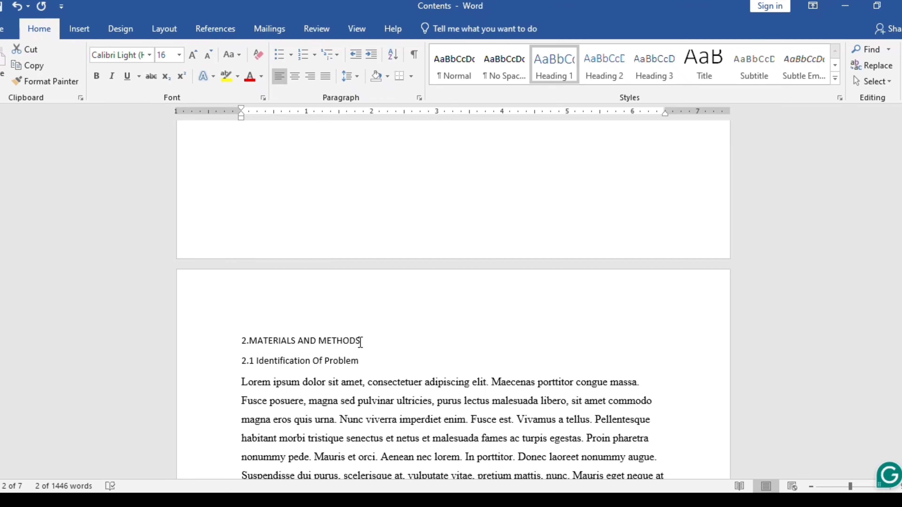
drag(355, 341, 227, 332)
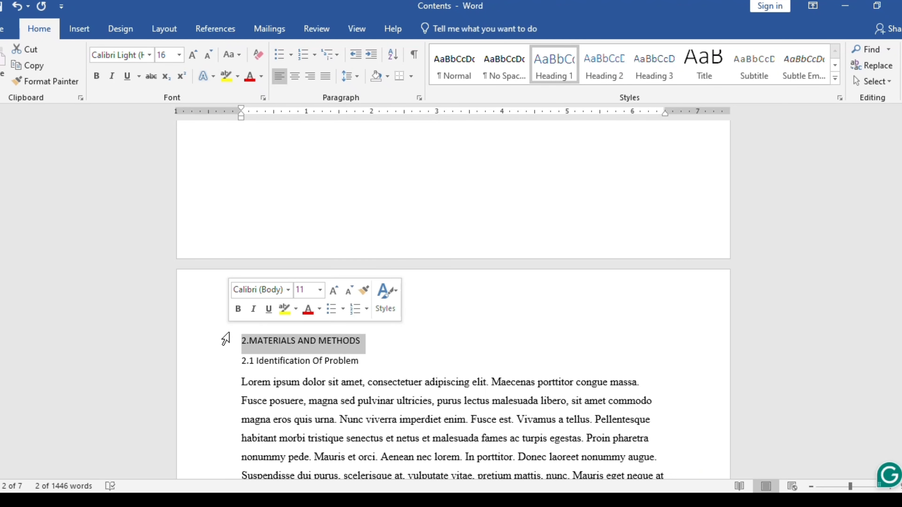
click(563, 62)
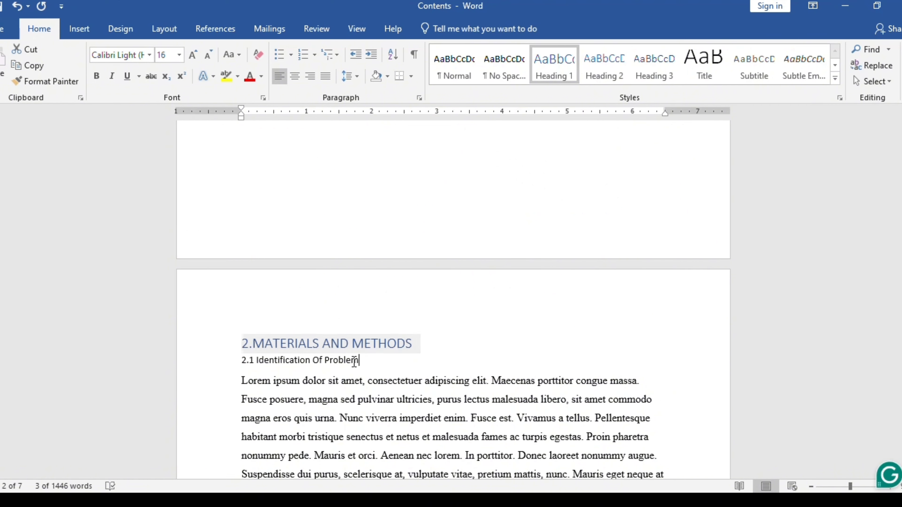
drag(358, 360, 242, 360)
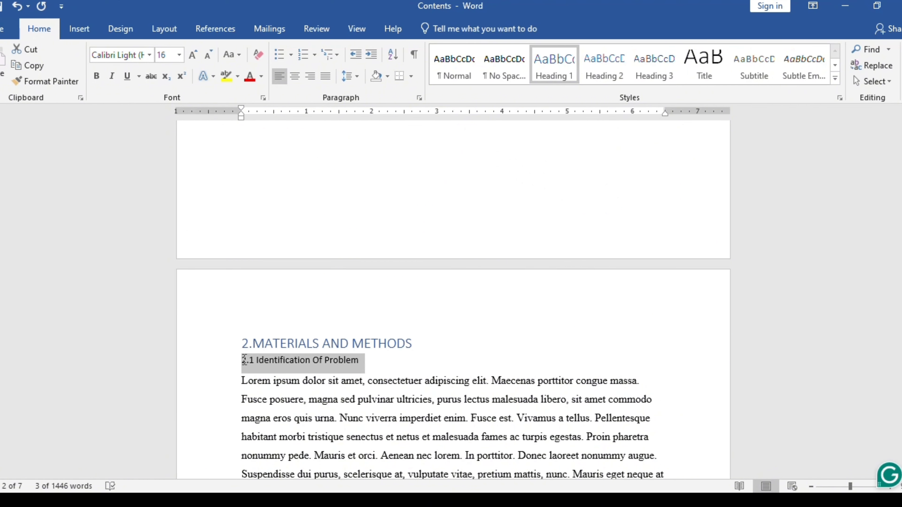
click(590, 81)
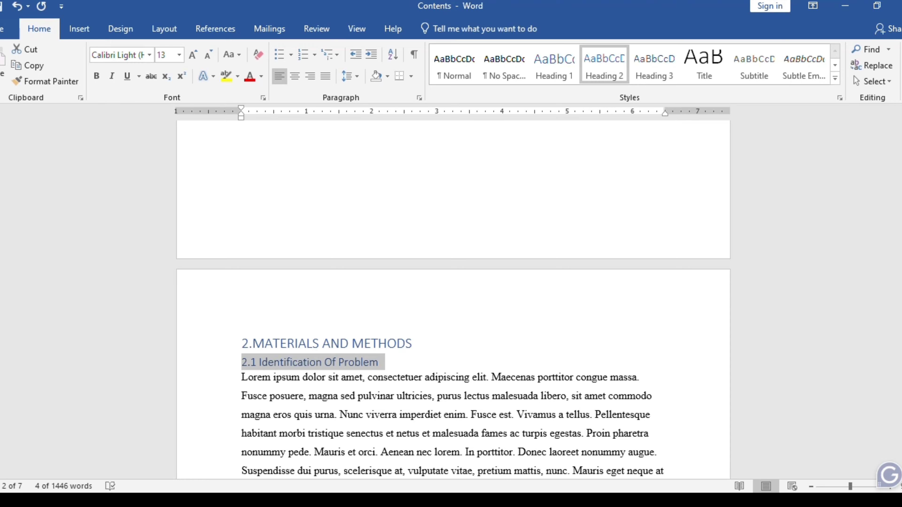
Step: Apply the Heading 2 style to "2.2. Preparation Of The Map" and "2.3. Collection Of Data"
scroll(625, 151, down, 7)
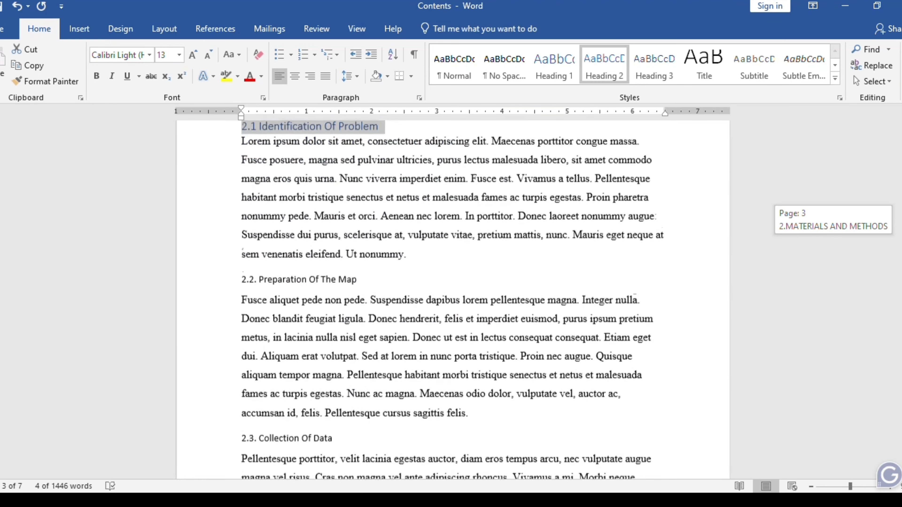
drag(358, 174, 242, 174)
click(594, 62)
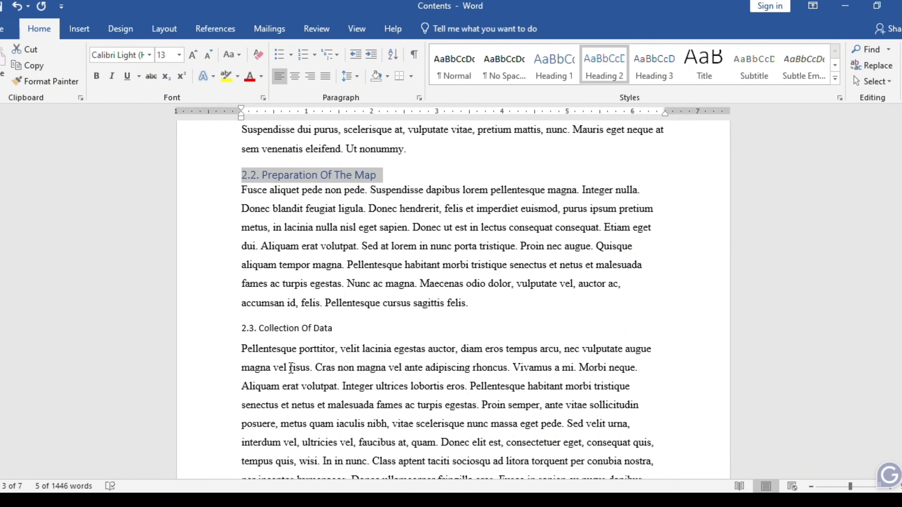
drag(339, 333, 240, 329)
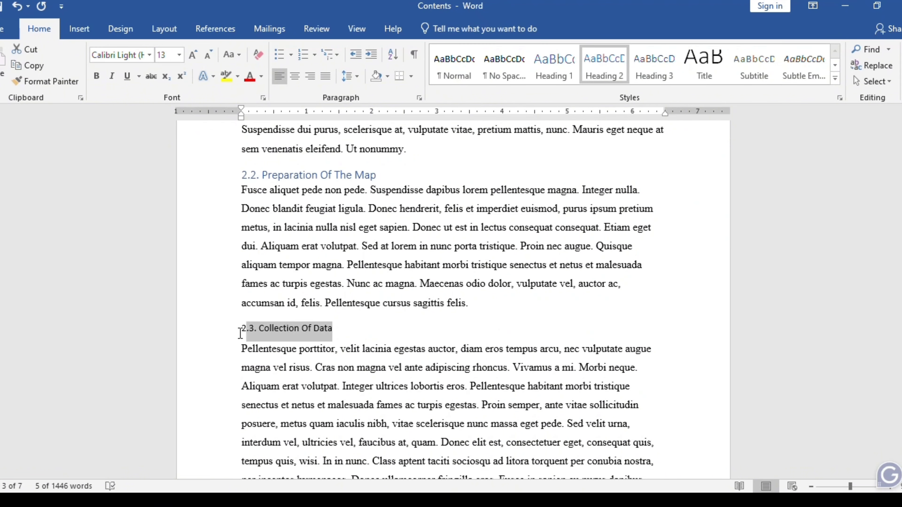
click(607, 63)
Step: Apply Heading 1 to "3. RESULT AND DESCUSSION" and Heading 2 to "3.1. Description Of My Community"
drag(901, 220, 901, 249)
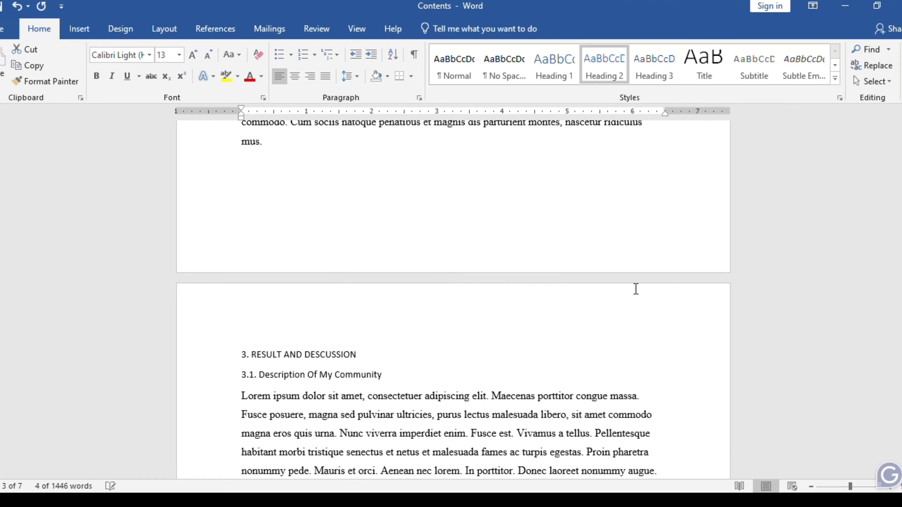
drag(439, 355, 186, 336)
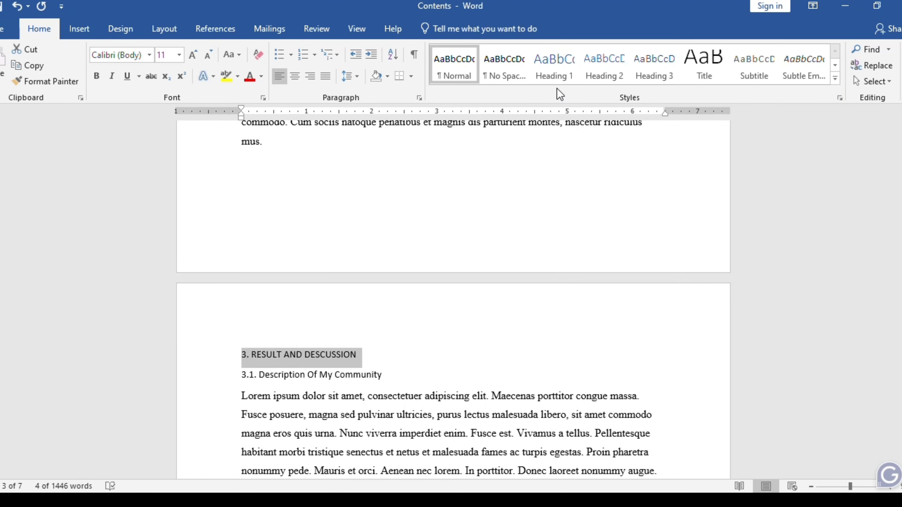
click(561, 66)
drag(402, 375, 241, 375)
click(605, 66)
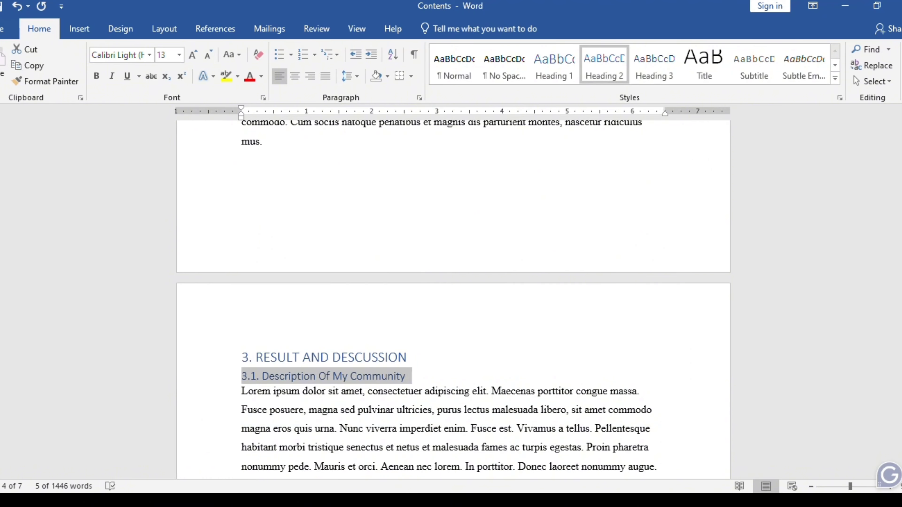
Step: Apply the Heading 2 style to the section titles 3.2, 3.3 and 3.4 under "3. RESULT AND DESCUSSION"
drag(901, 250, 901, 280)
drag(454, 283, 242, 282)
click(603, 63)
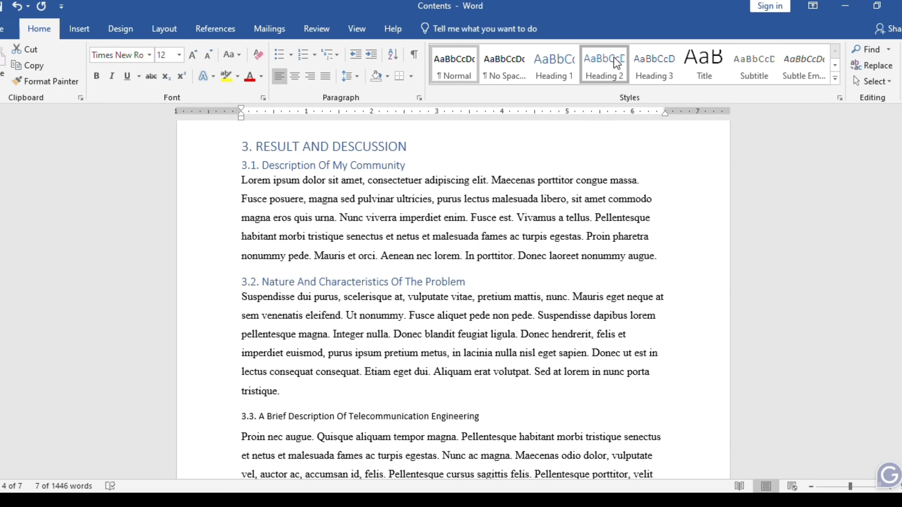
drag(483, 417, 234, 418)
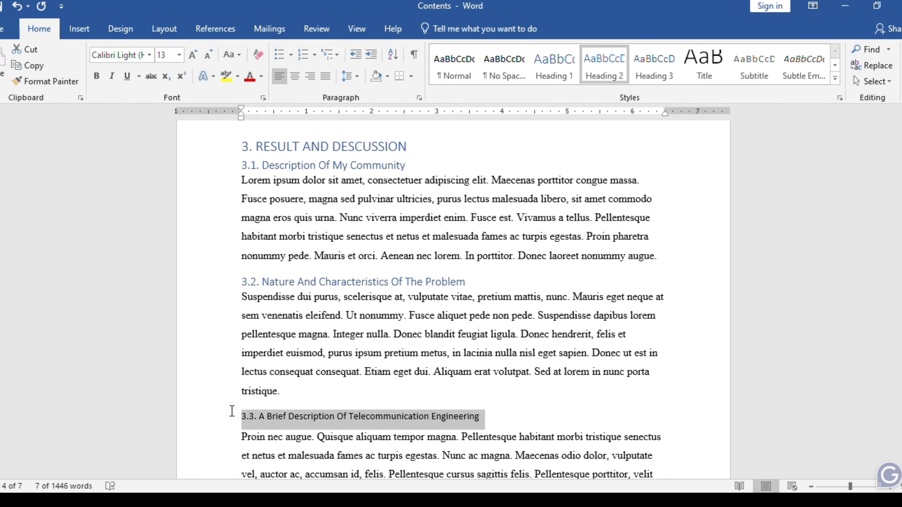
click(601, 63)
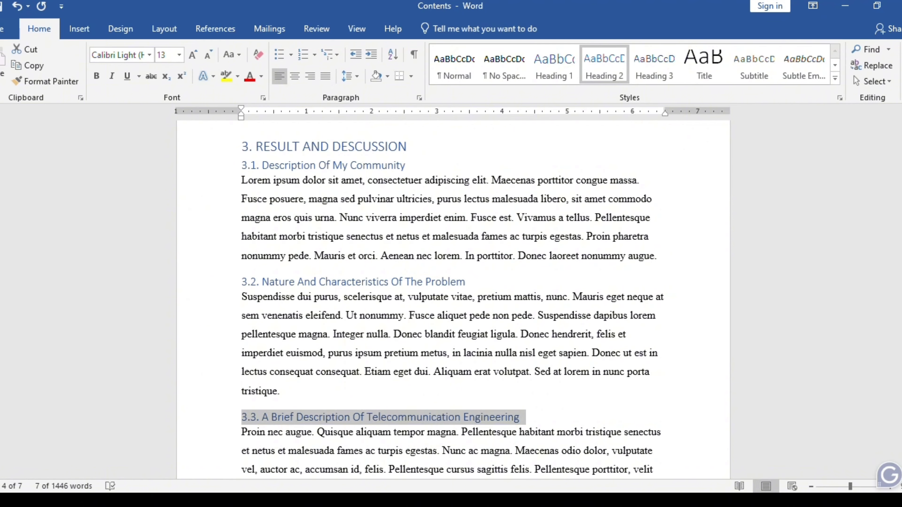
scroll(451, 295, down, 5)
drag(617, 300, 244, 302)
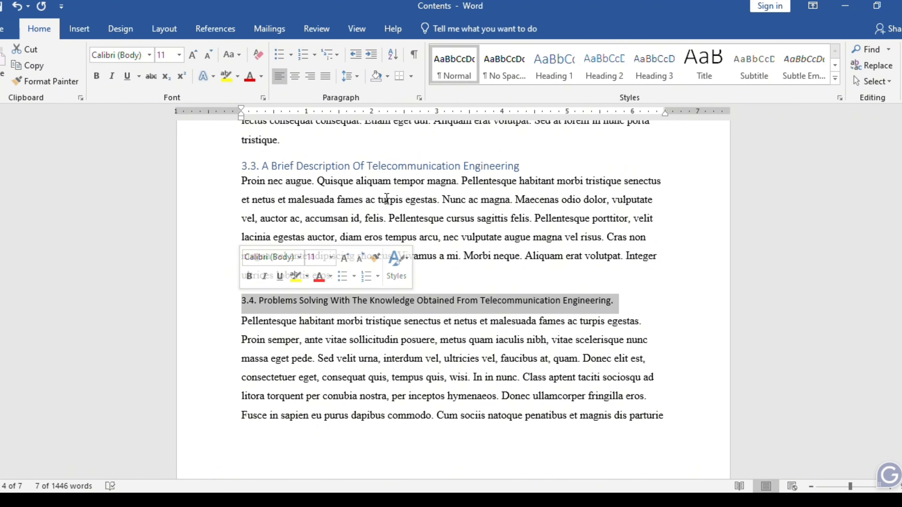
click(595, 72)
Step: Apply Heading 1 to "4. CONCLUSION AND RECOMMENDATION" and Heading 2 to "4.1. Conclusion"
scroll(600, 352, down, 5)
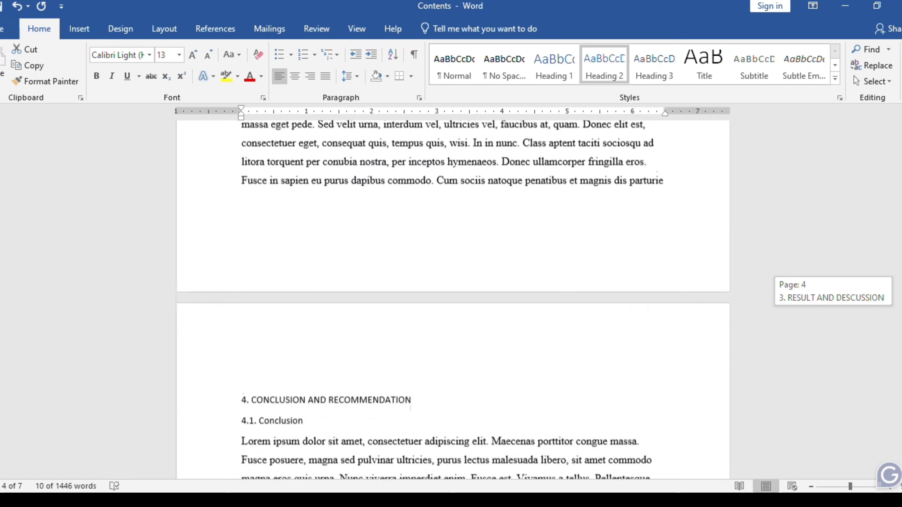
drag(417, 344, 273, 328)
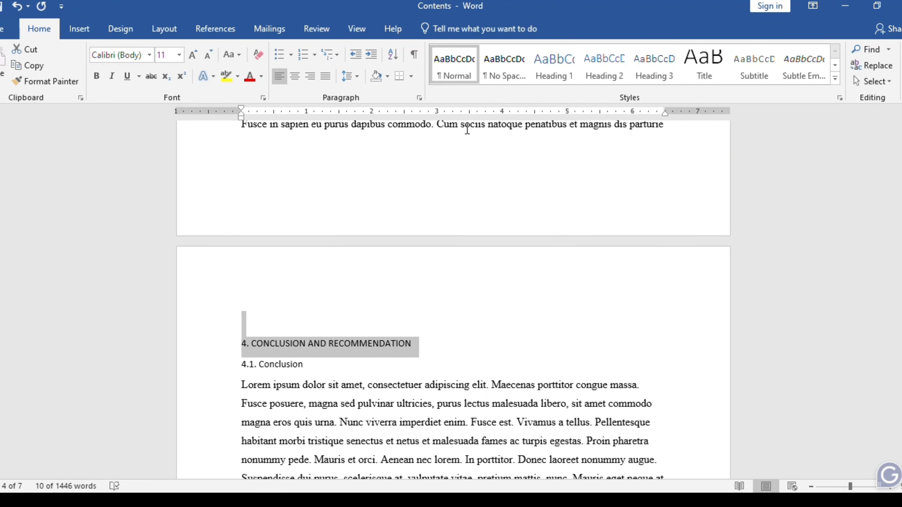
click(553, 70)
drag(362, 366, 240, 367)
click(600, 68)
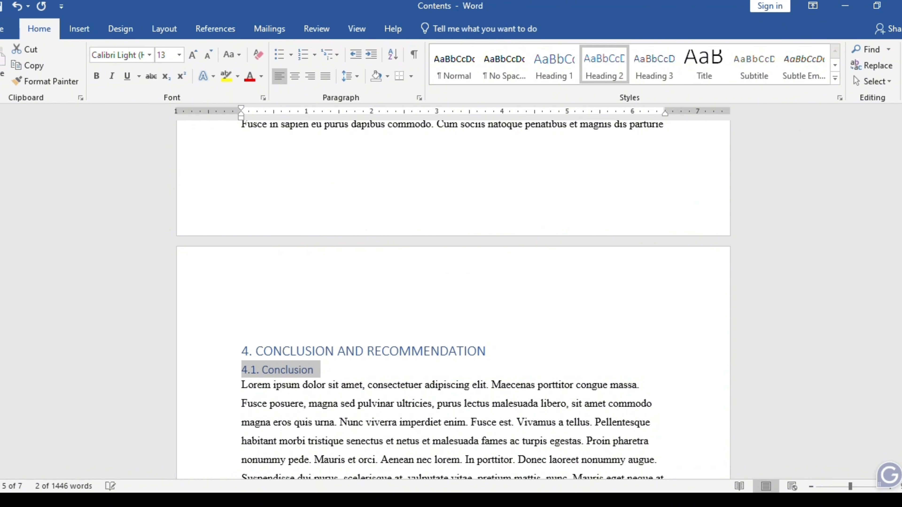
Step: Apply the Heading 2 style to the "4.2. Recommendation" title and deselect it
scroll(761, 272, down, 10)
scroll(761, 272, up, 3)
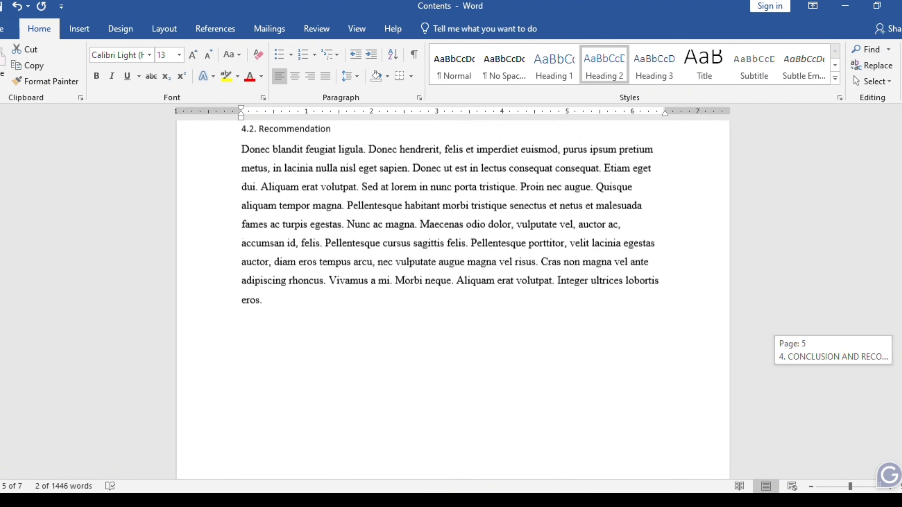
drag(370, 174, 232, 174)
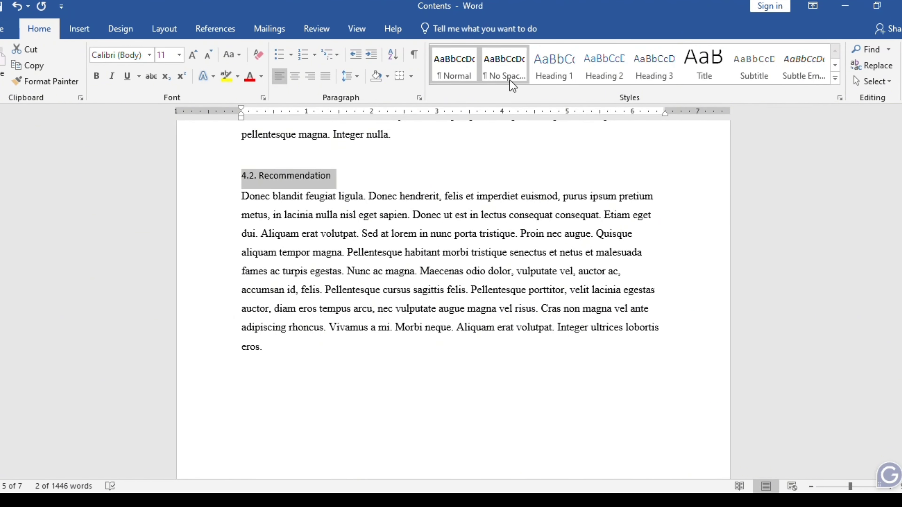
click(602, 66)
click(773, 195)
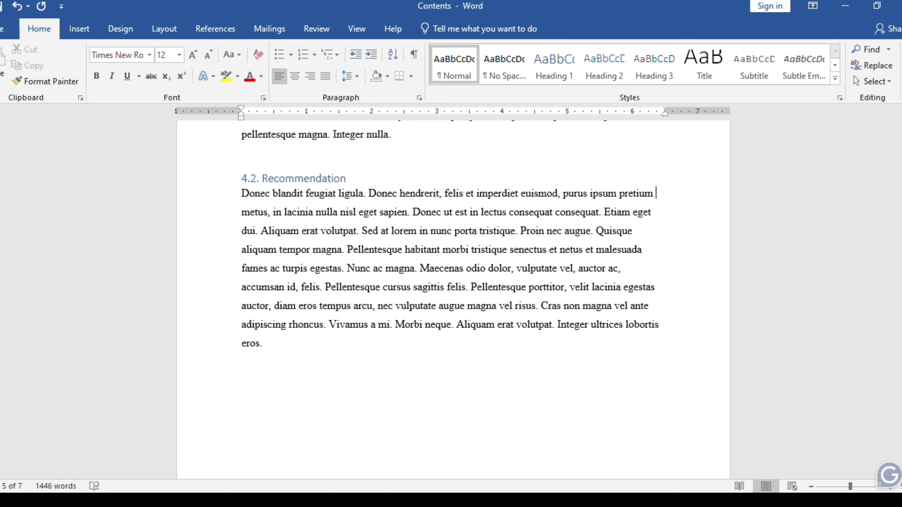
Step: Examine the Heading 1 style's formatting settings and close them without making changes
drag(900, 345, 900, 142)
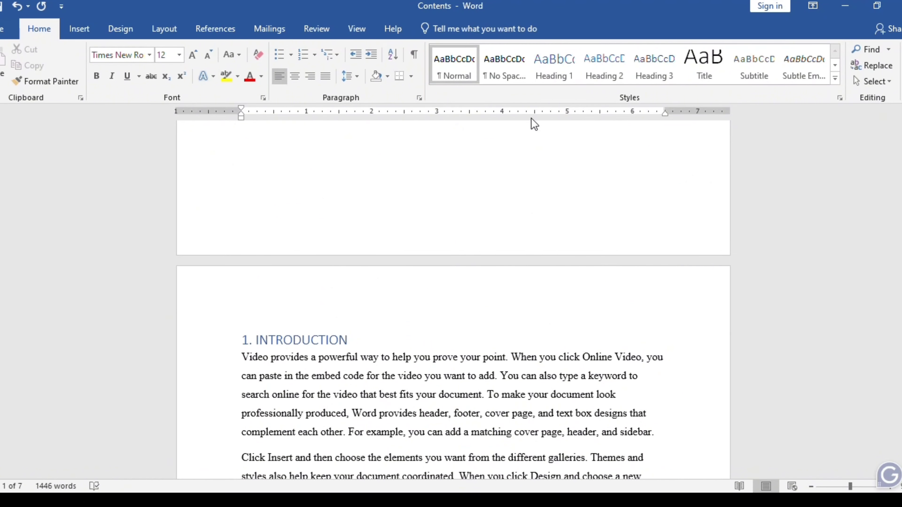
right_click(564, 67)
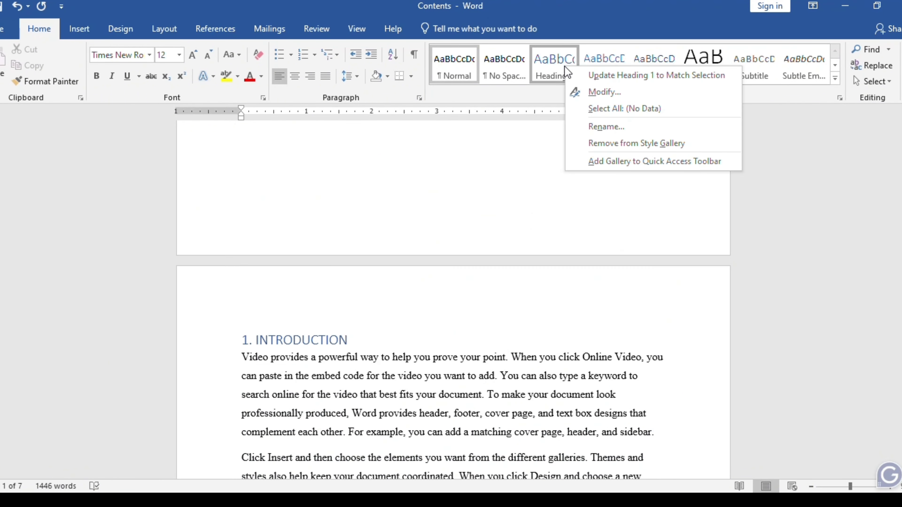
click(590, 91)
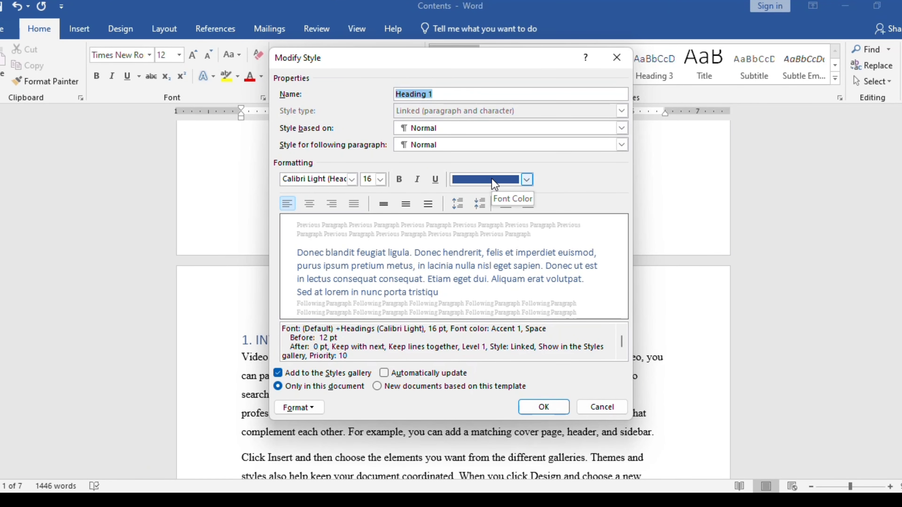
click(593, 405)
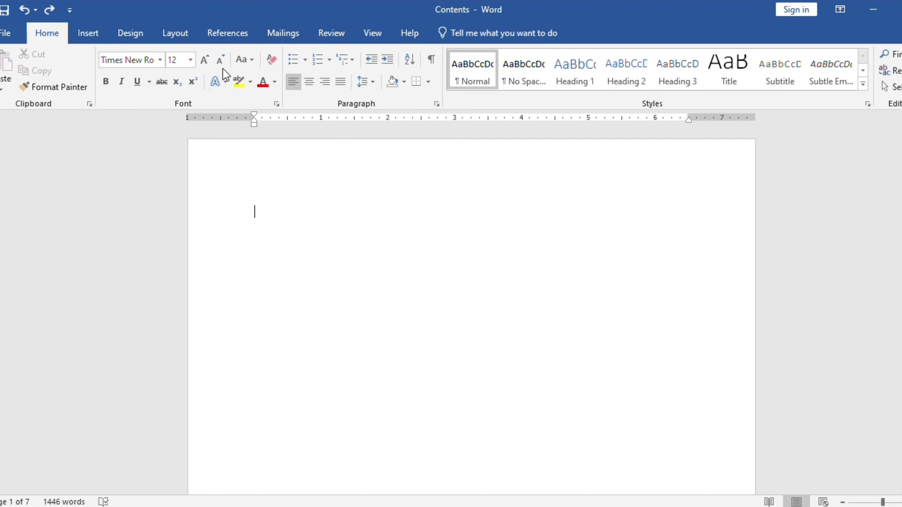
Step: Insert the built-in Automatic Table 2 table of contents on the blank first page
click(230, 39)
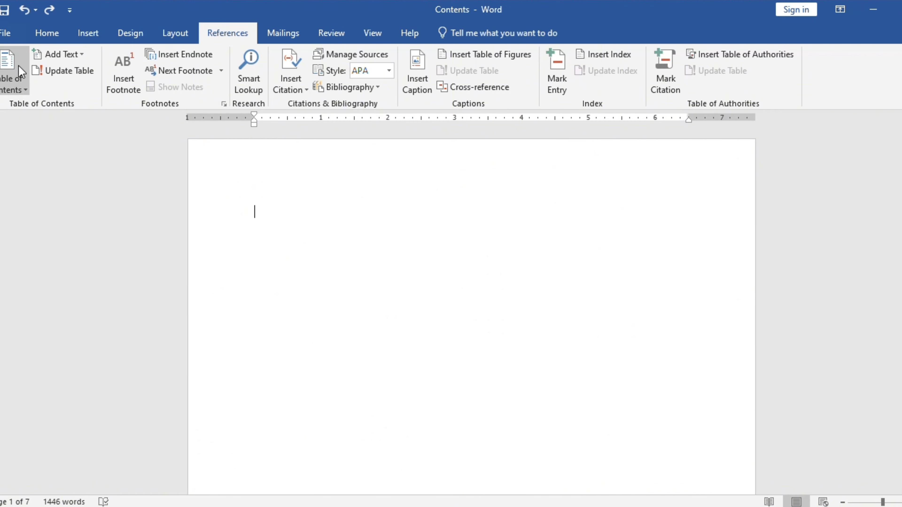
click(19, 73)
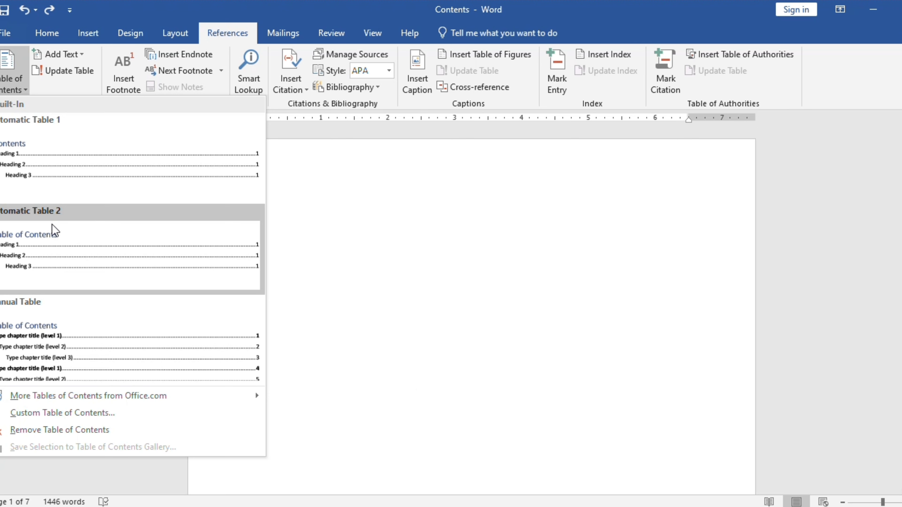
click(53, 239)
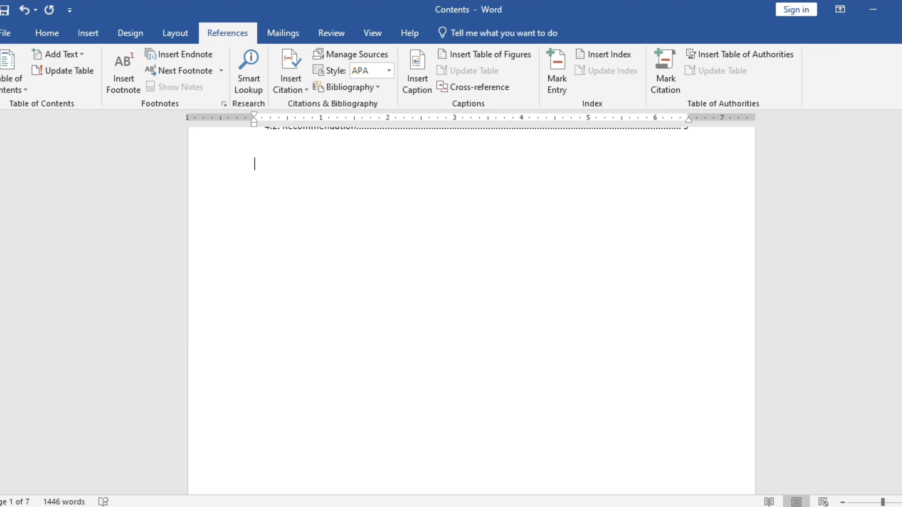
drag(901, 160, 901, 141)
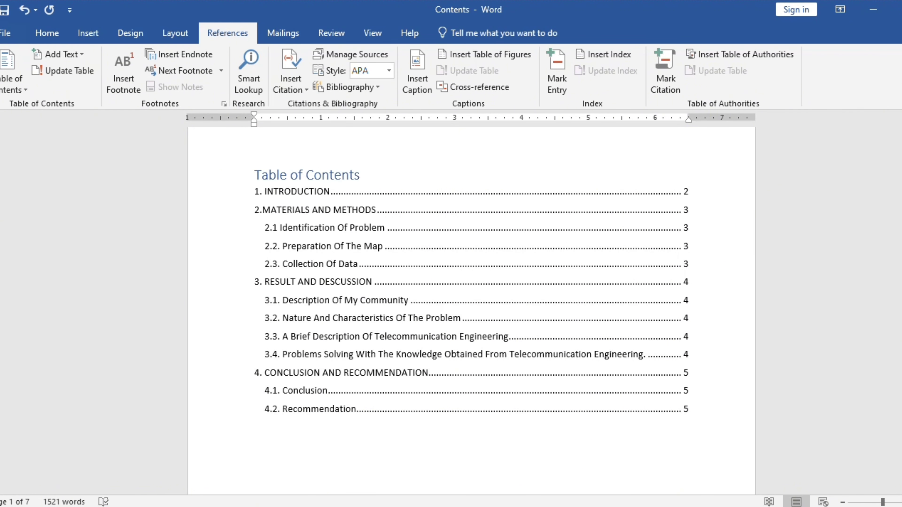
Step: Extend the "1. INTRODUCTION" heading on the second page to read "1. INTRODUCTION OF CENG"
scroll(472, 298, down, 8)
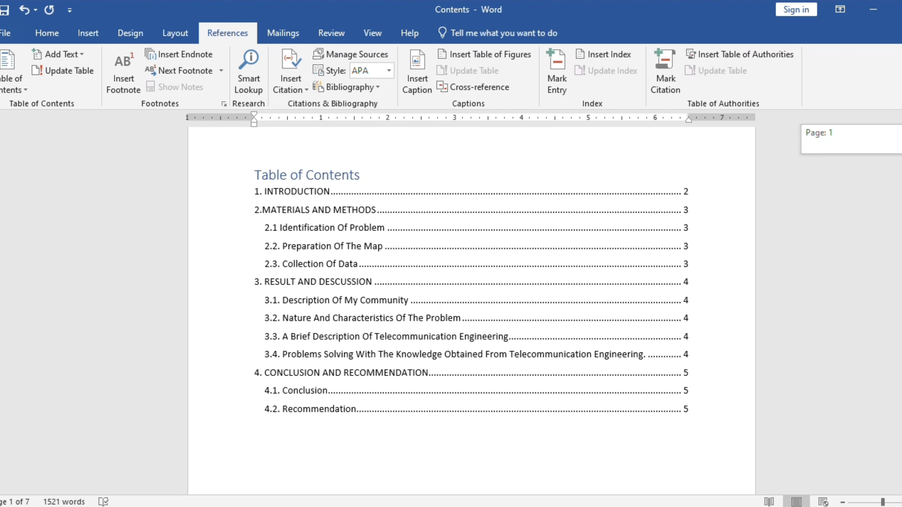
scroll(402, 321, down, 5)
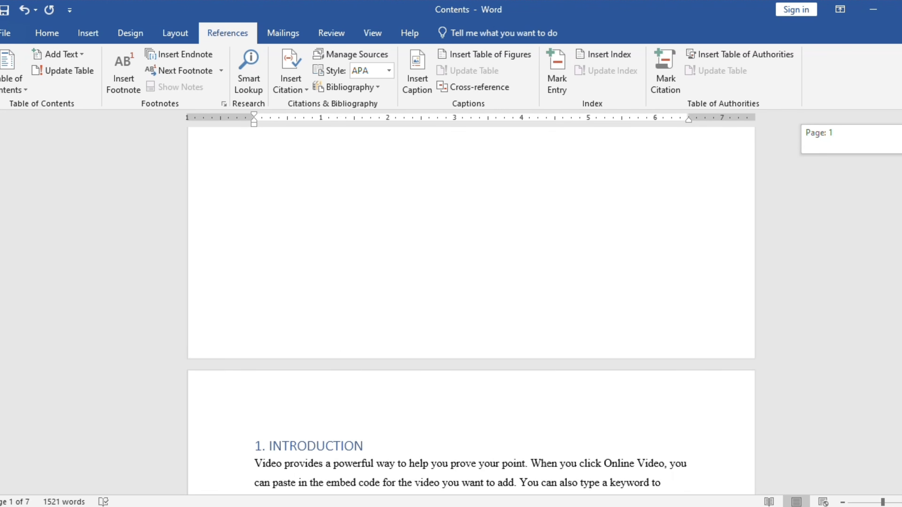
click(397, 323)
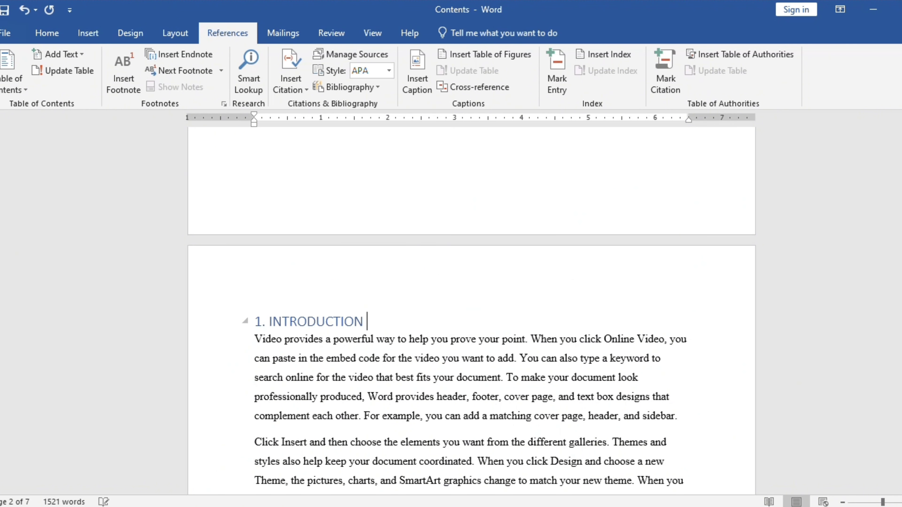
text(OF CENG)
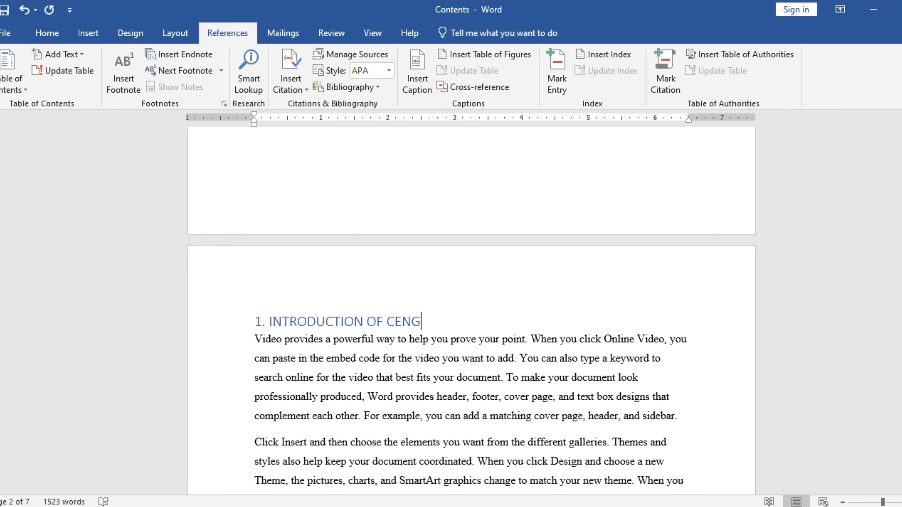
Step: Update the entire table of contents to include the edited heading text, and deselect the table
drag(901, 188, 901, 142)
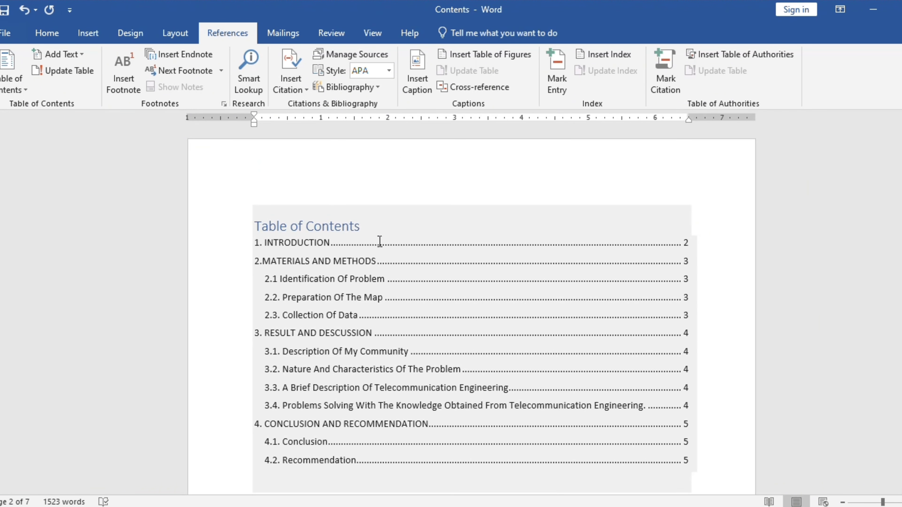
click(369, 248)
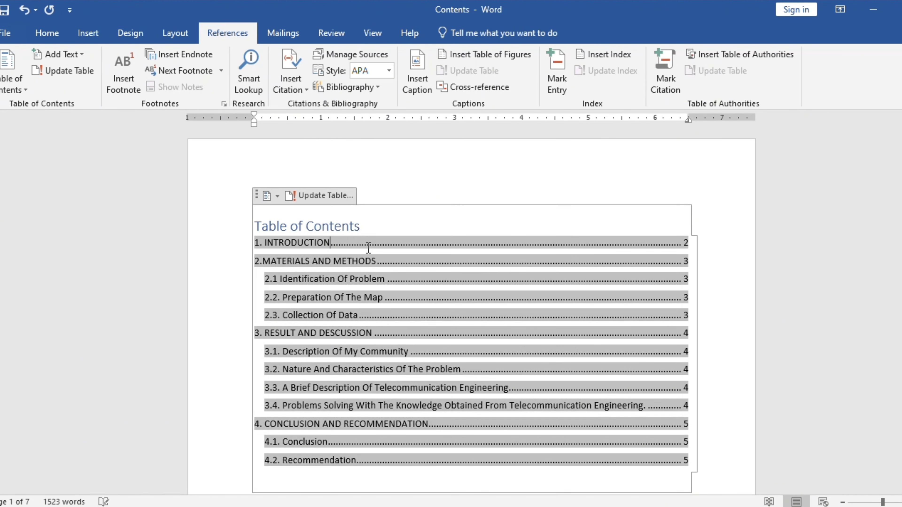
click(335, 200)
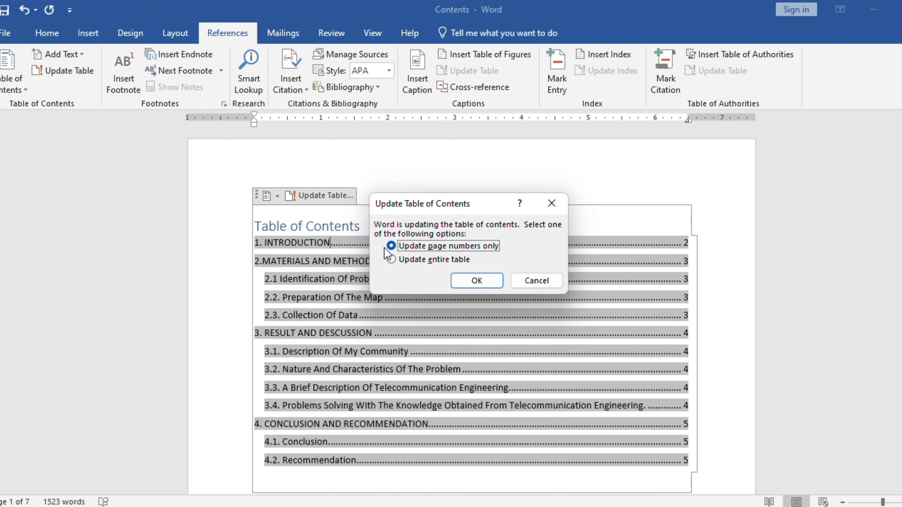
click(393, 259)
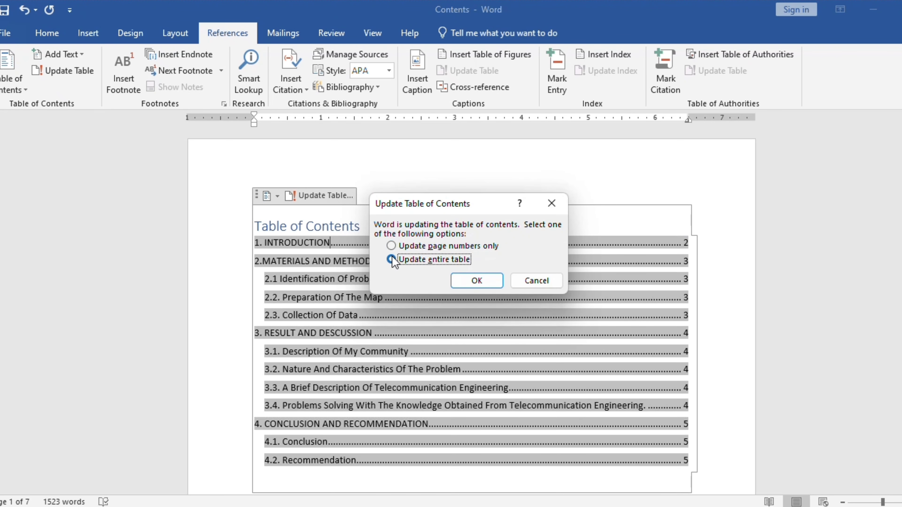
click(466, 279)
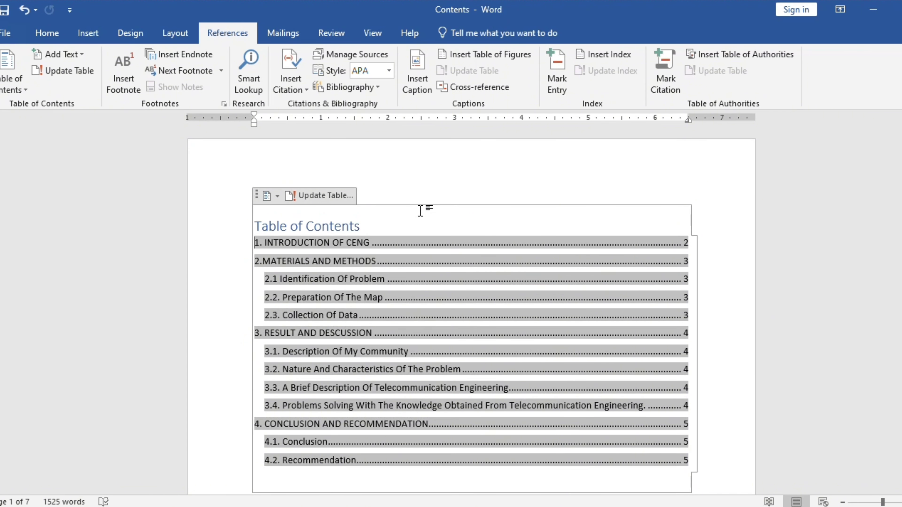
click(726, 198)
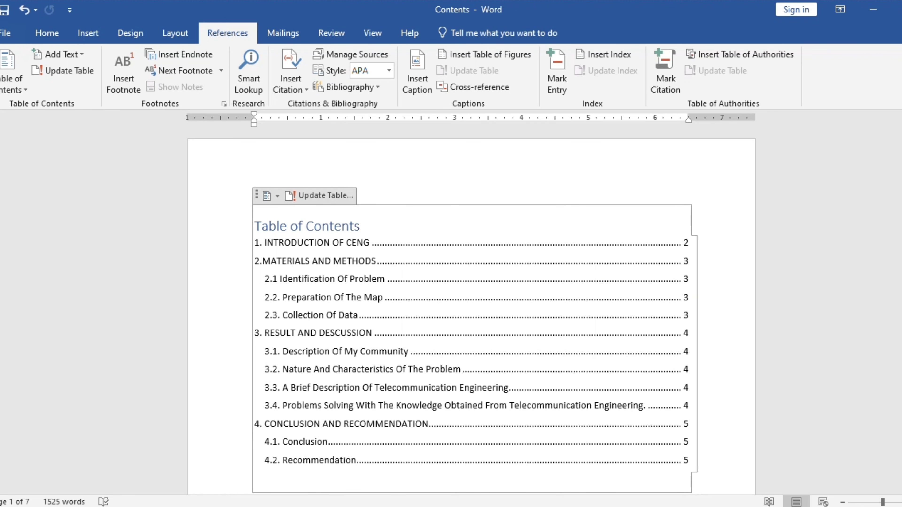
mouse_move(901, 133)
mouse_down()
mouse_move(900, 156)
mouse_move(901, 148)
mouse_up()
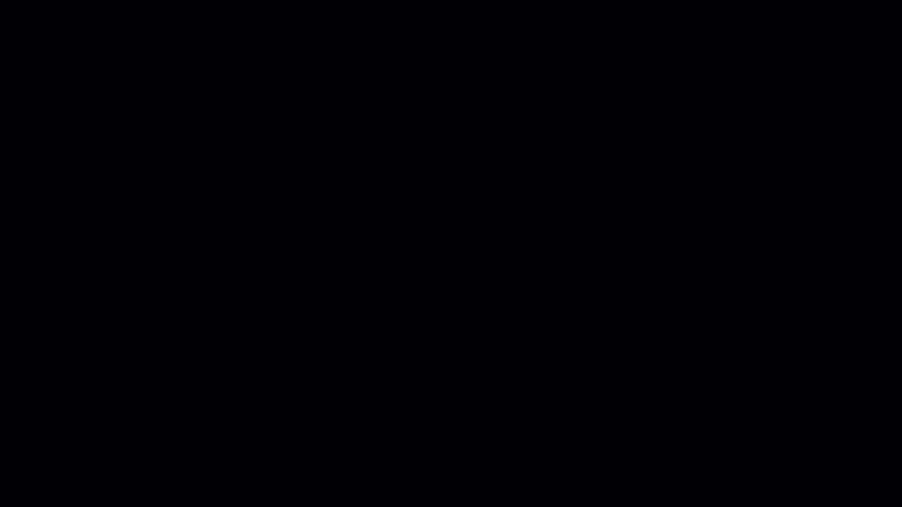